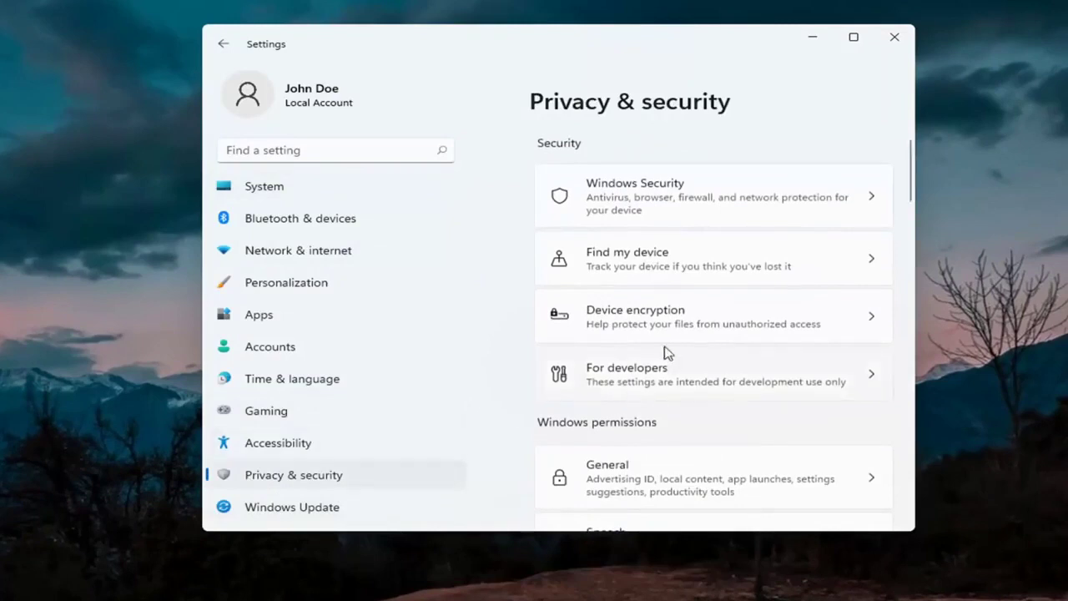
Step: Open the Camera page from the app permissions of the Privacy & security settings
{"action": "scroll", "coordinate": [648, 386], "scroll_direction": "down", "scroll_amount": 3}
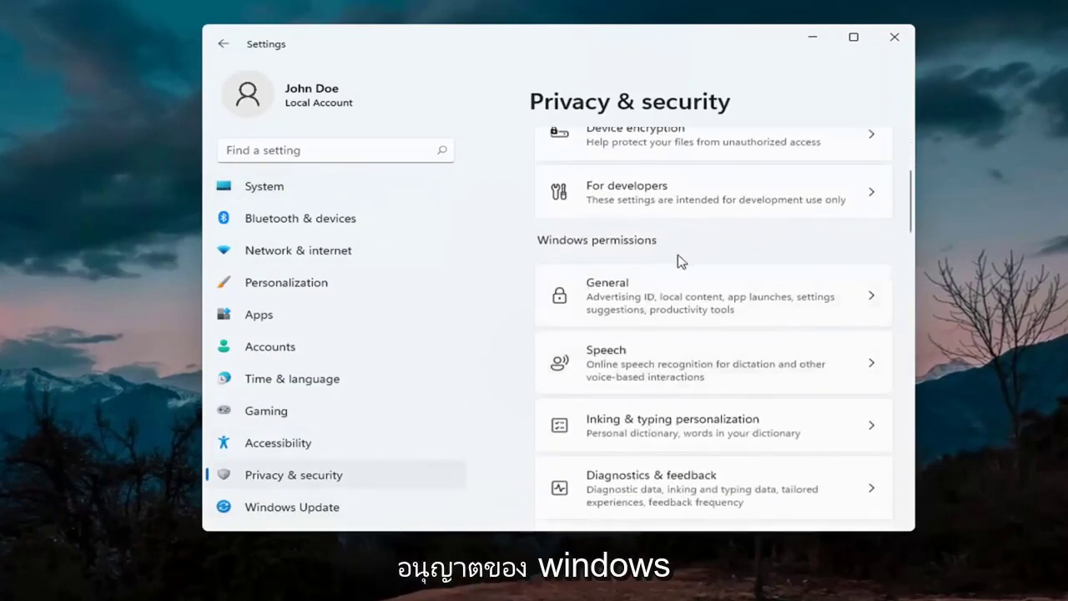
{"action": "scroll", "coordinate": [667, 363], "scroll_direction": "down", "scroll_amount": 1}
{"action": "scroll", "coordinate": [665, 360], "scroll_direction": "down", "scroll_amount": 5}
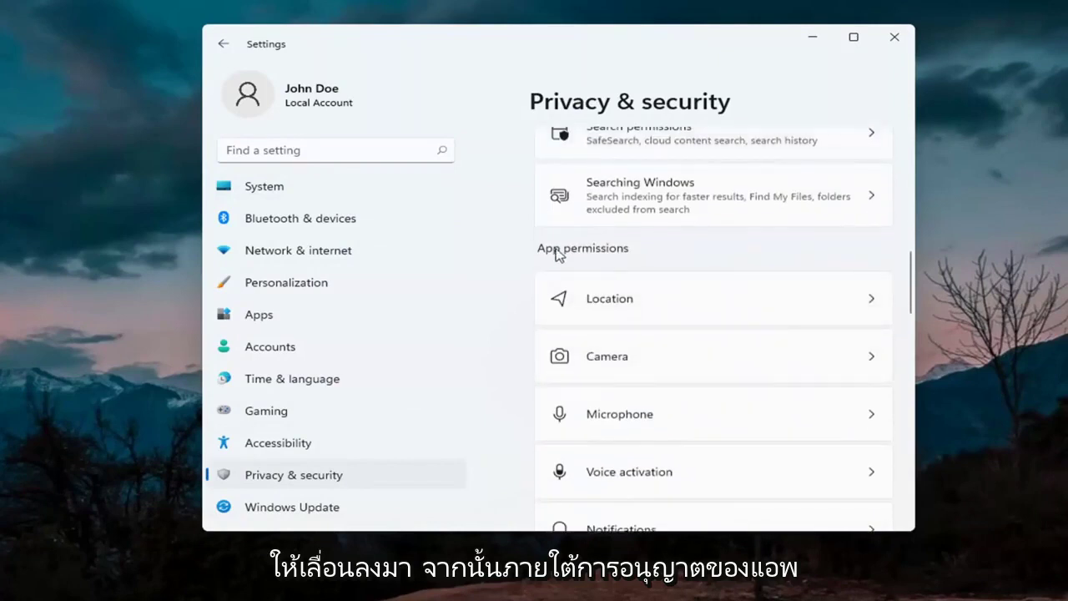
{"action": "scroll", "coordinate": [634, 307], "scroll_direction": "down", "scroll_amount": 1}
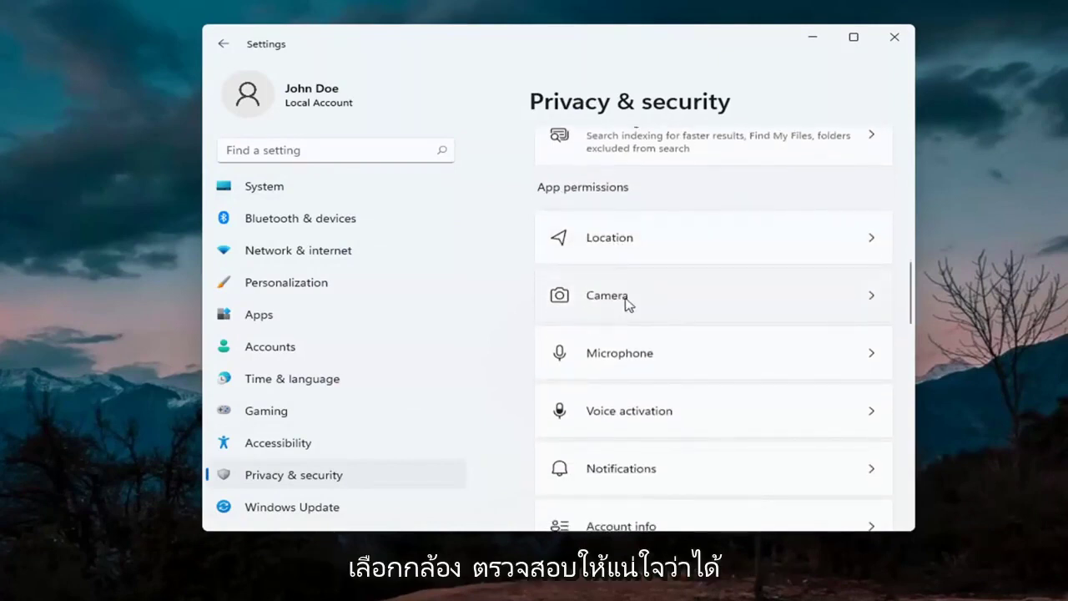
{"action": "left_click", "coordinate": [627, 303]}
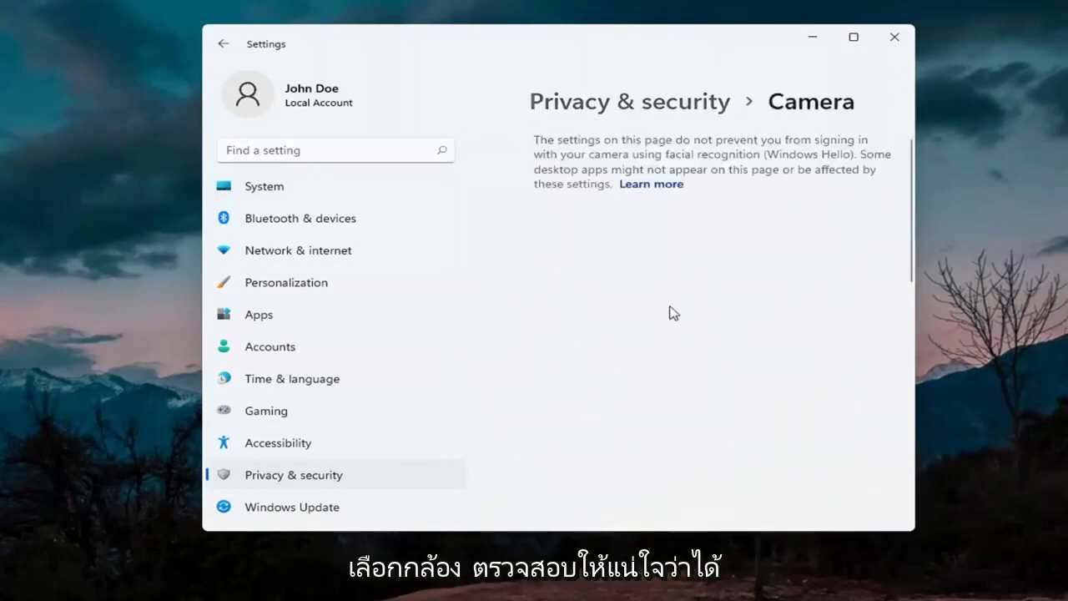
Step: Check that Camera access and the individual apps' camera permissions are on, and return to Privacy & security
{"action": "left_click", "coordinate": [702, 302]}
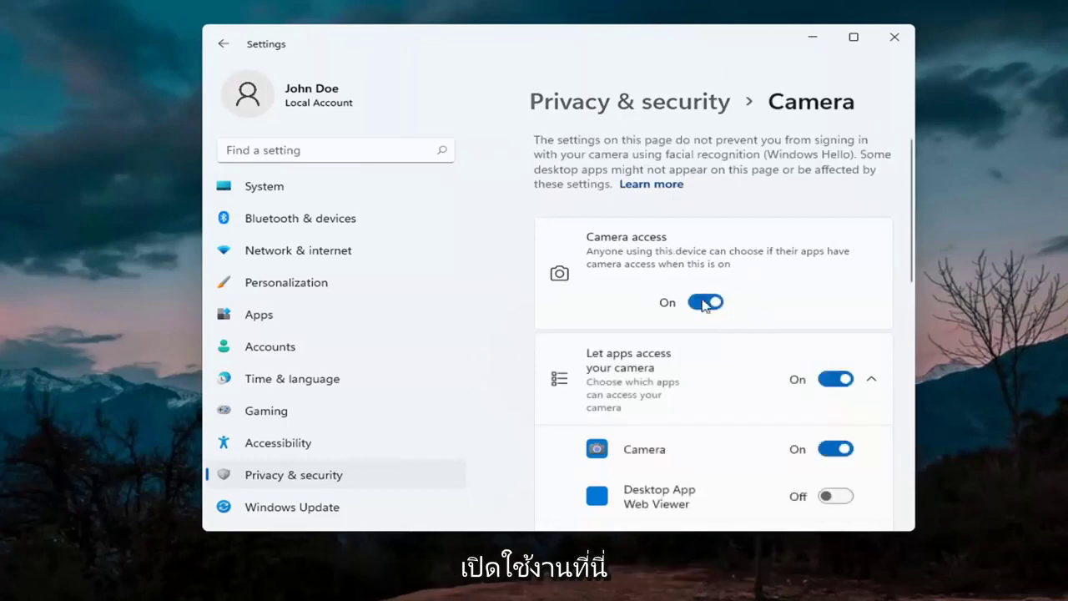
{"action": "scroll", "coordinate": [706, 305], "scroll_direction": "down", "scroll_amount": 1}
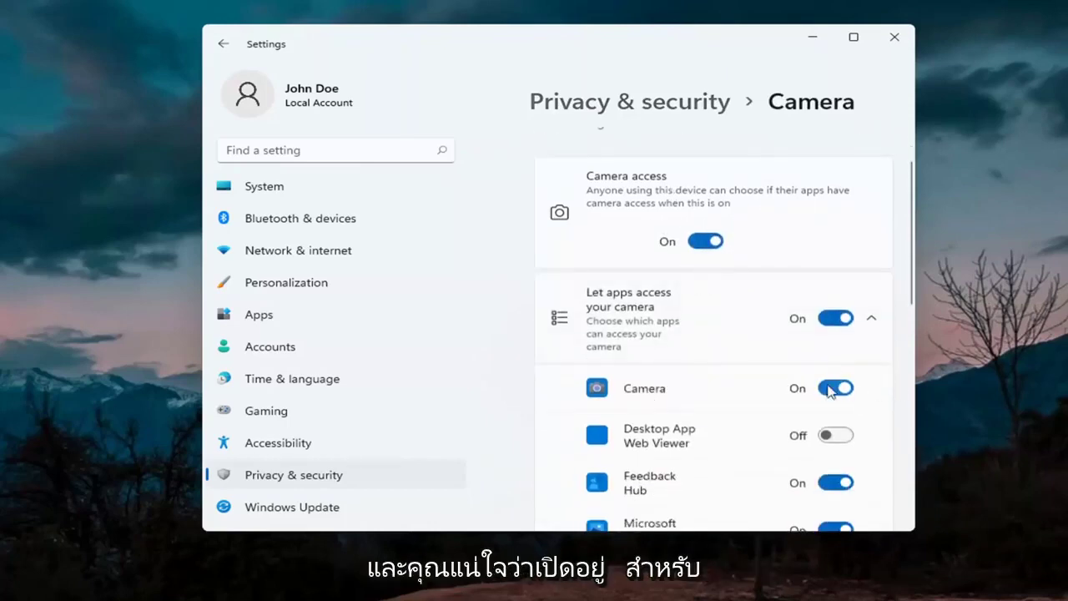
{"action": "scroll", "coordinate": [825, 434], "scroll_direction": "down", "scroll_amount": 2}
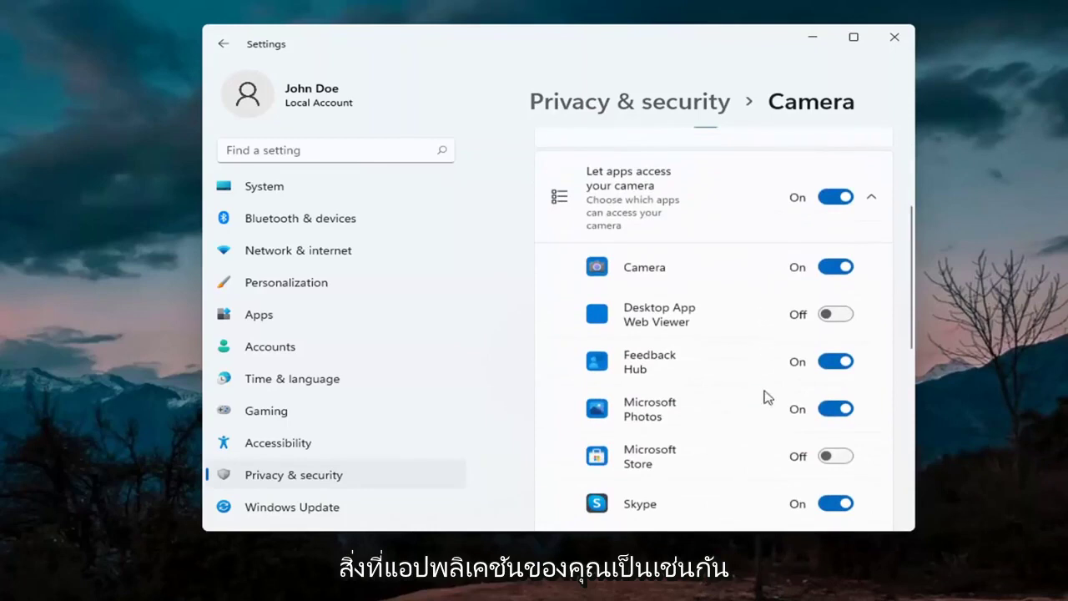
{"action": "scroll", "coordinate": [758, 326], "scroll_direction": "up", "scroll_amount": 2}
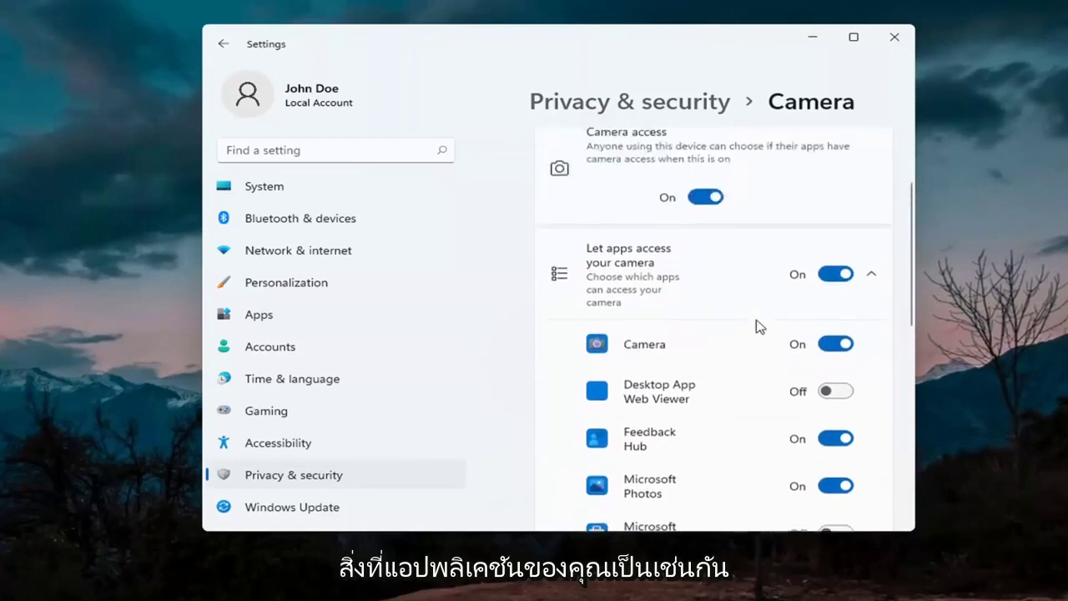
{"action": "left_click", "coordinate": [223, 43]}
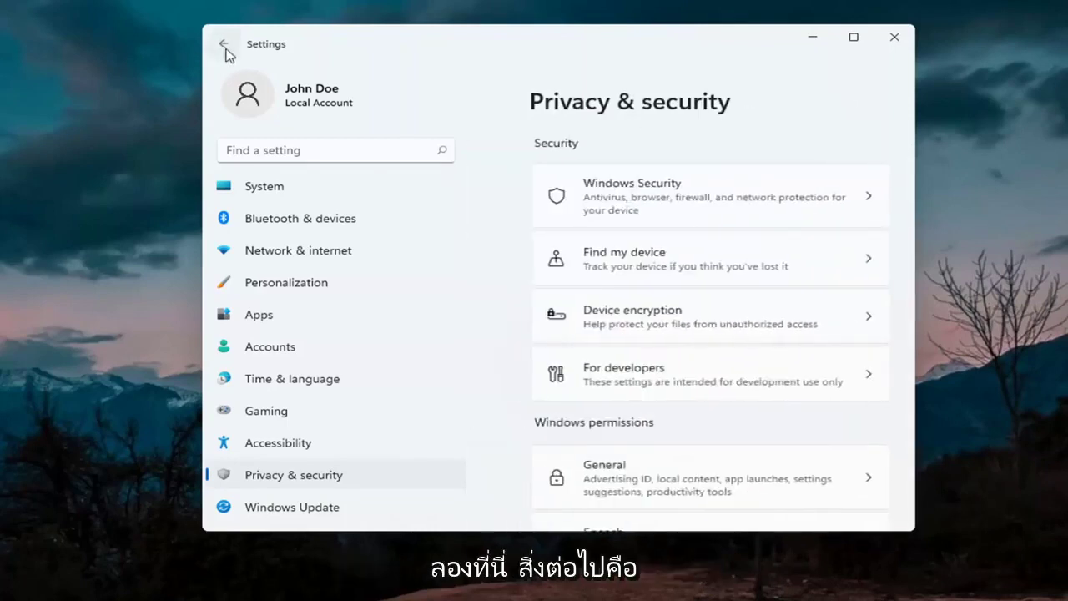
Step: Open the Other troubleshooters list from the System Troubleshoot settings
{"action": "left_click", "coordinate": [244, 187]}
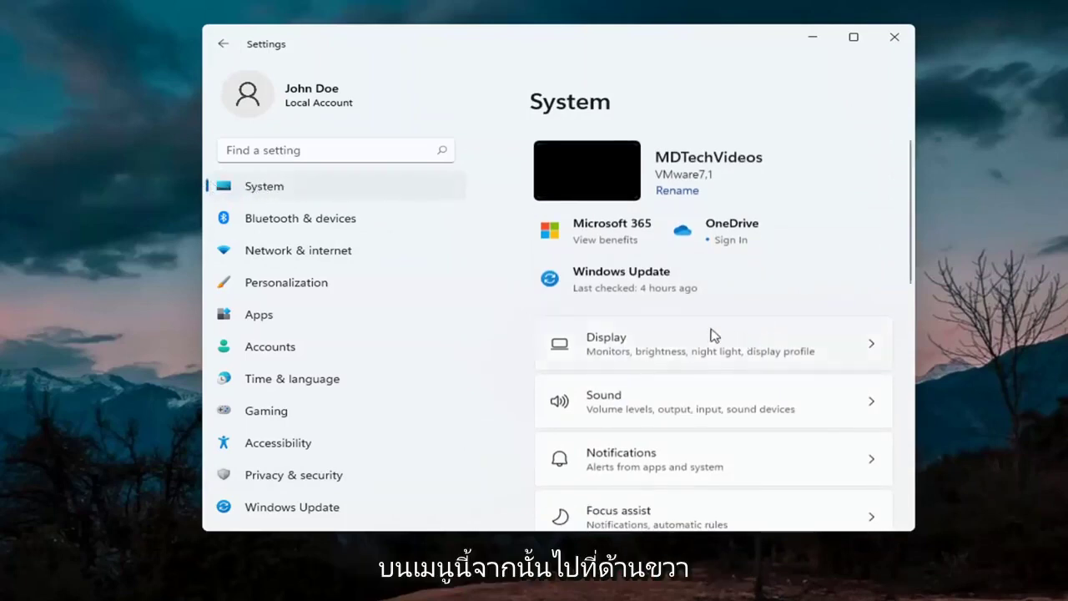
{"action": "scroll", "coordinate": [713, 330], "scroll_direction": "down", "scroll_amount": 5}
{"action": "scroll", "coordinate": [684, 350], "scroll_direction": "down", "scroll_amount": 3}
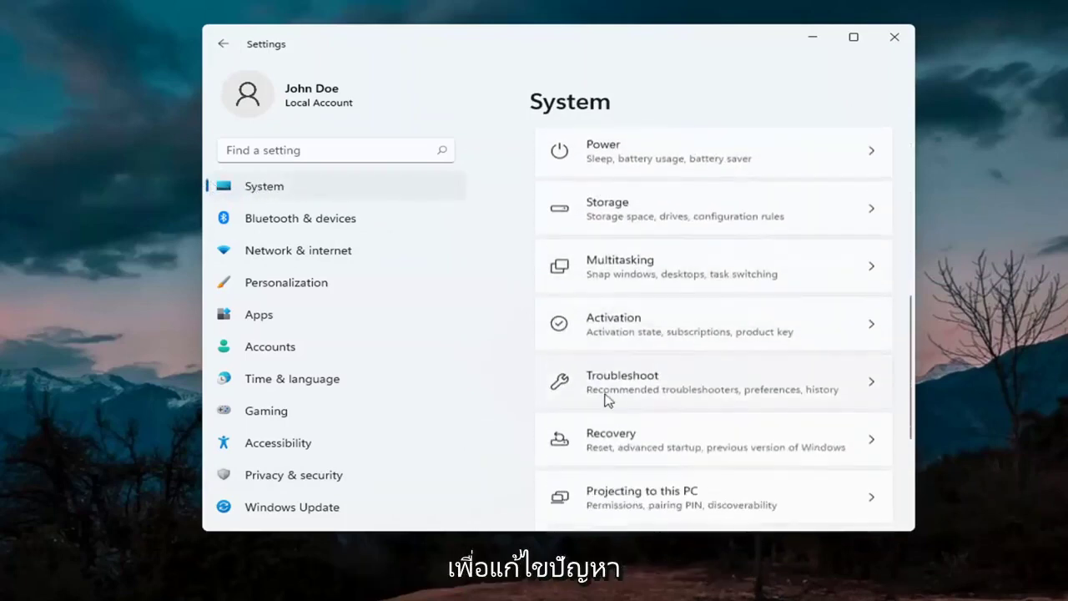
{"action": "left_click", "coordinate": [644, 385]}
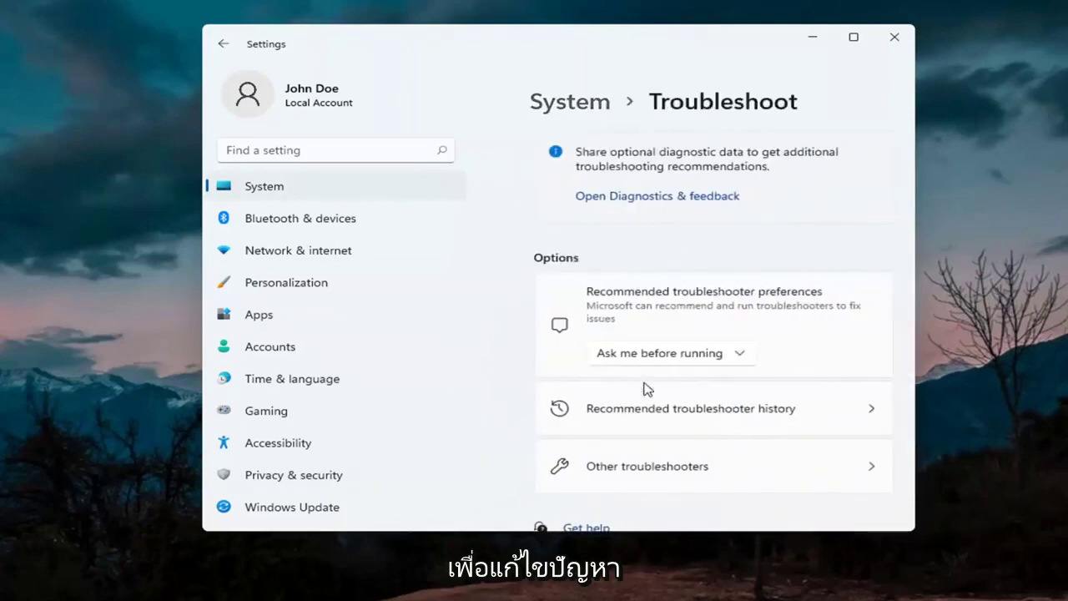
{"action": "scroll", "coordinate": [659, 342], "scroll_direction": "down", "scroll_amount": 1}
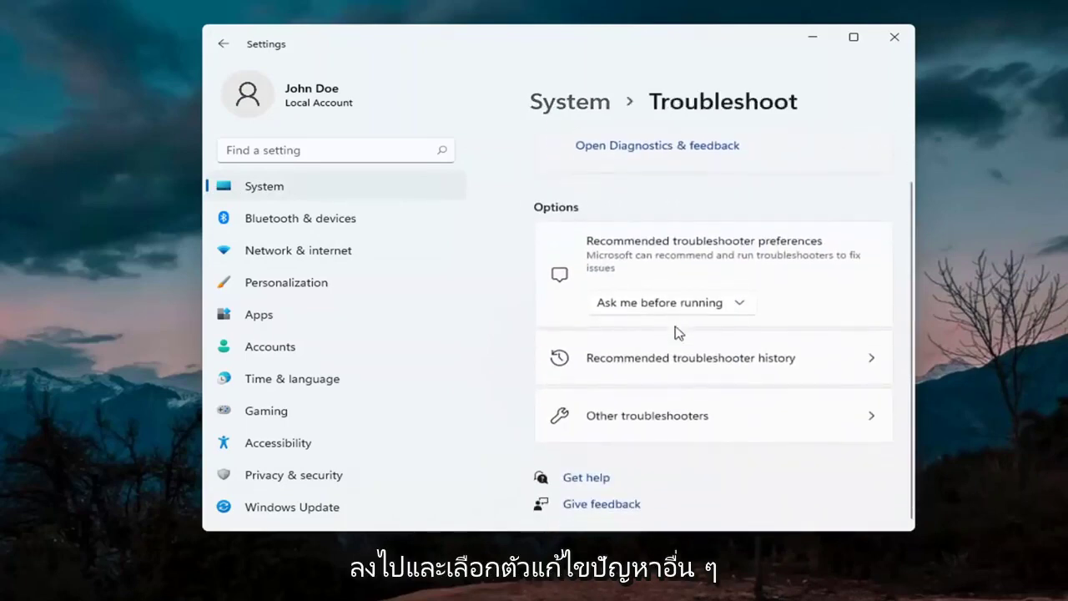
{"action": "left_click", "coordinate": [650, 417]}
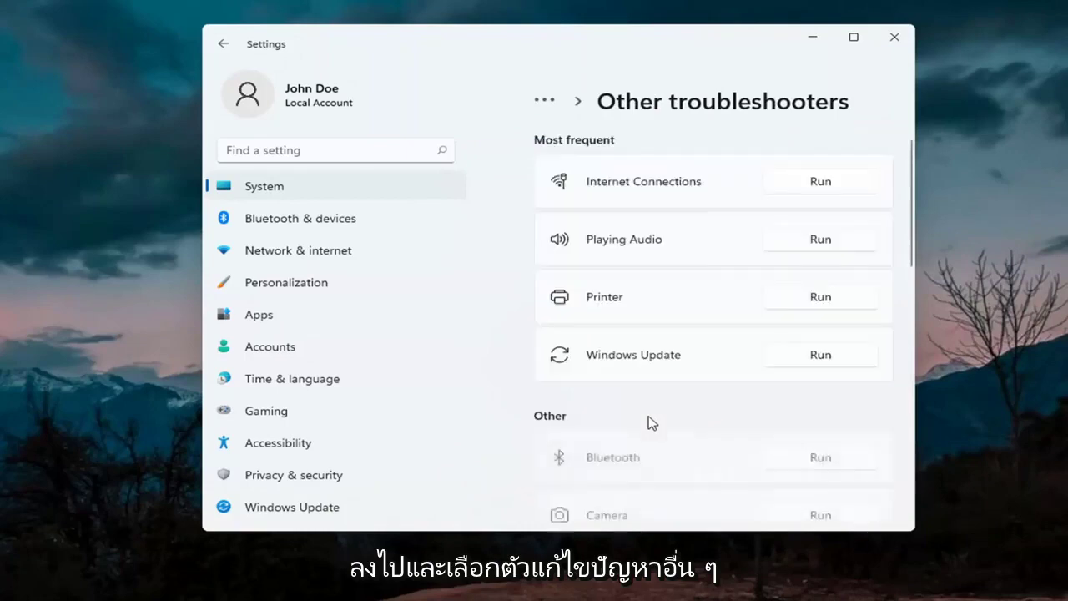
Step: Run the Camera troubleshooter and move its help window fully into view over the Settings window
{"action": "scroll", "coordinate": [664, 412], "scroll_direction": "down", "scroll_amount": 2}
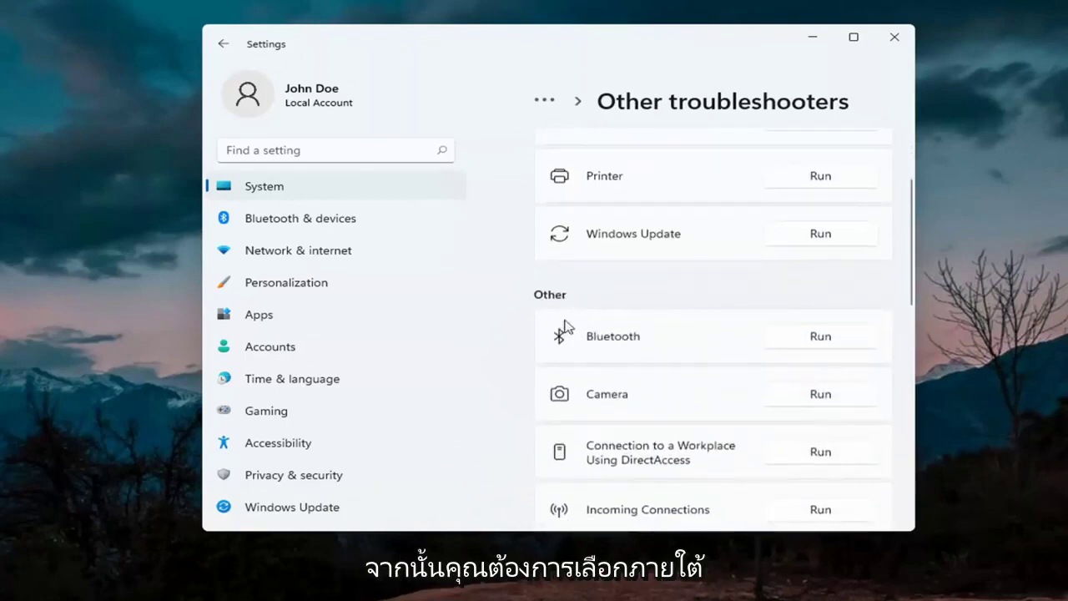
{"action": "left_click", "coordinate": [820, 395]}
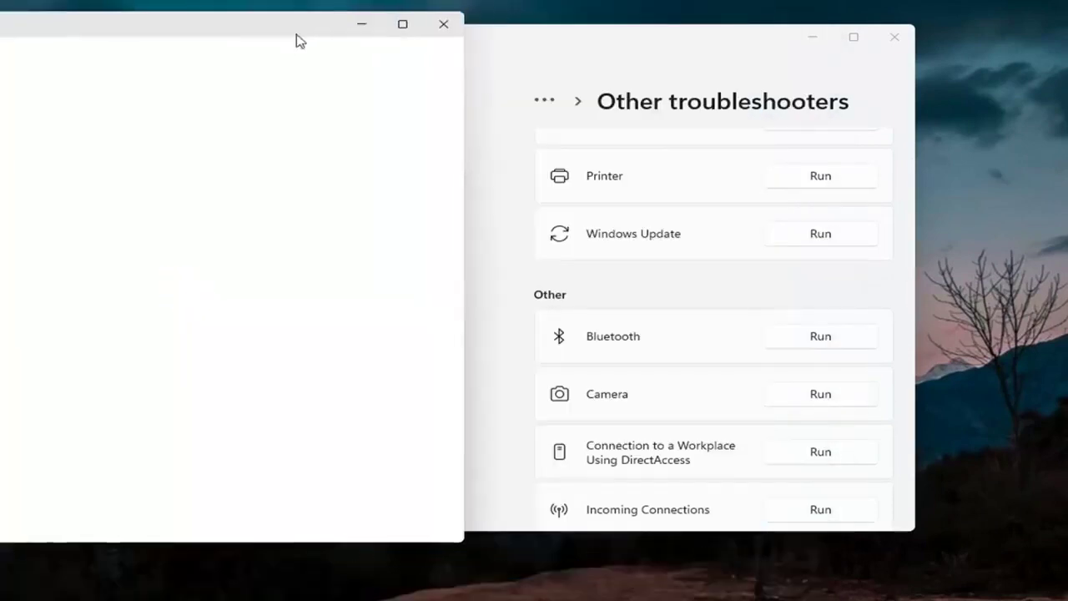
{"action": "left_click_drag", "start_coordinate": [295, 41], "coordinate": [653, 67]}
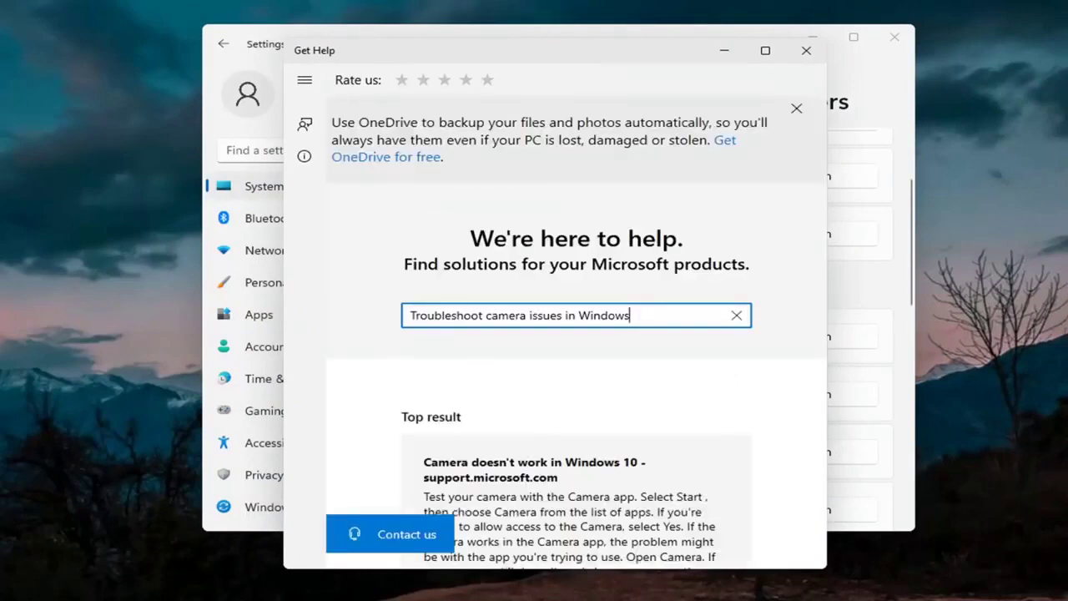
Step: Look through the suggested camera help articles, and close both the Get Help and Settings windows
{"action": "scroll", "coordinate": [665, 398], "scroll_direction": "down", "scroll_amount": 4}
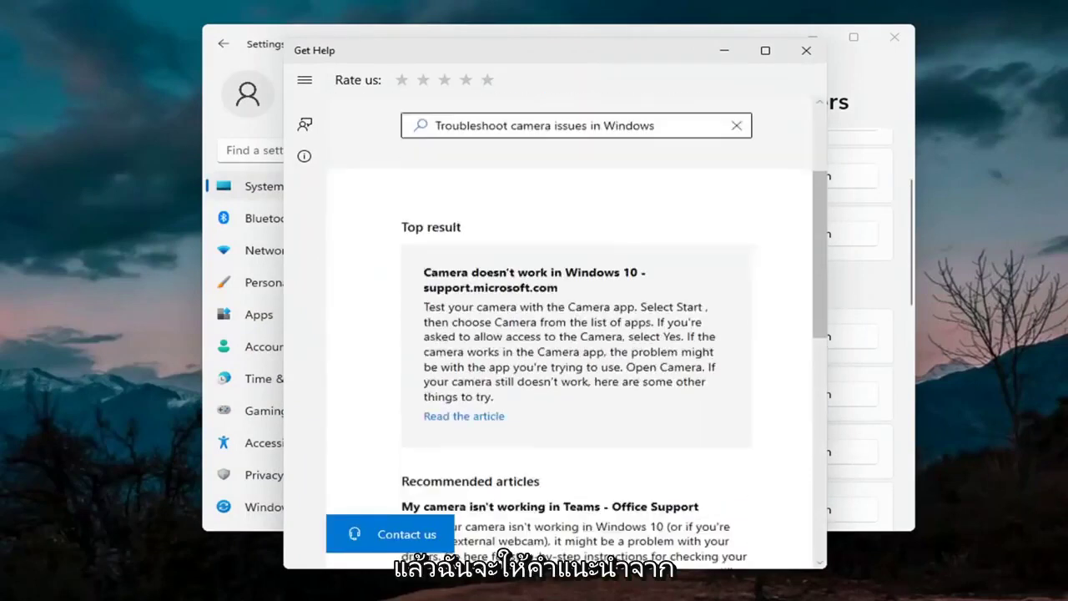
{"action": "scroll", "coordinate": [503, 309], "scroll_direction": "down", "scroll_amount": 7}
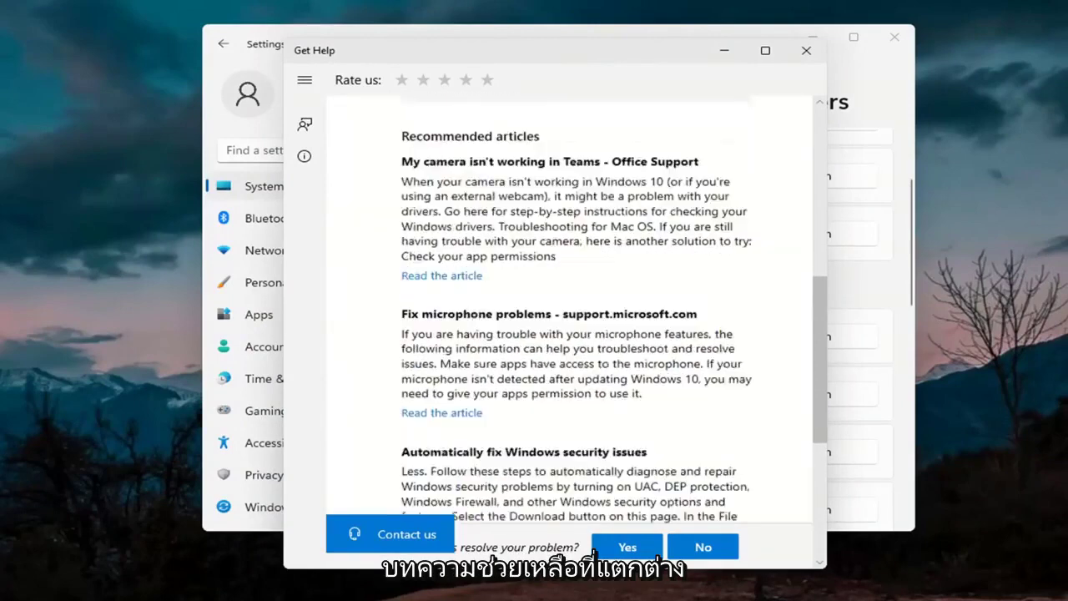
{"action": "scroll", "coordinate": [568, 334], "scroll_direction": "up", "scroll_amount": 10}
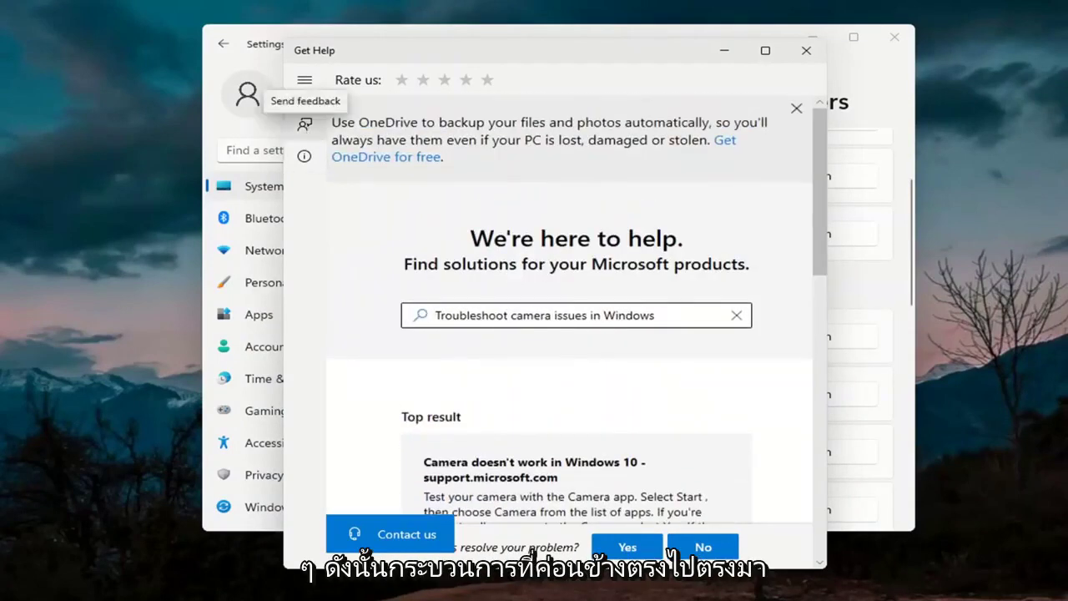
{"action": "scroll", "coordinate": [699, 546], "scroll_direction": "down", "scroll_amount": 10}
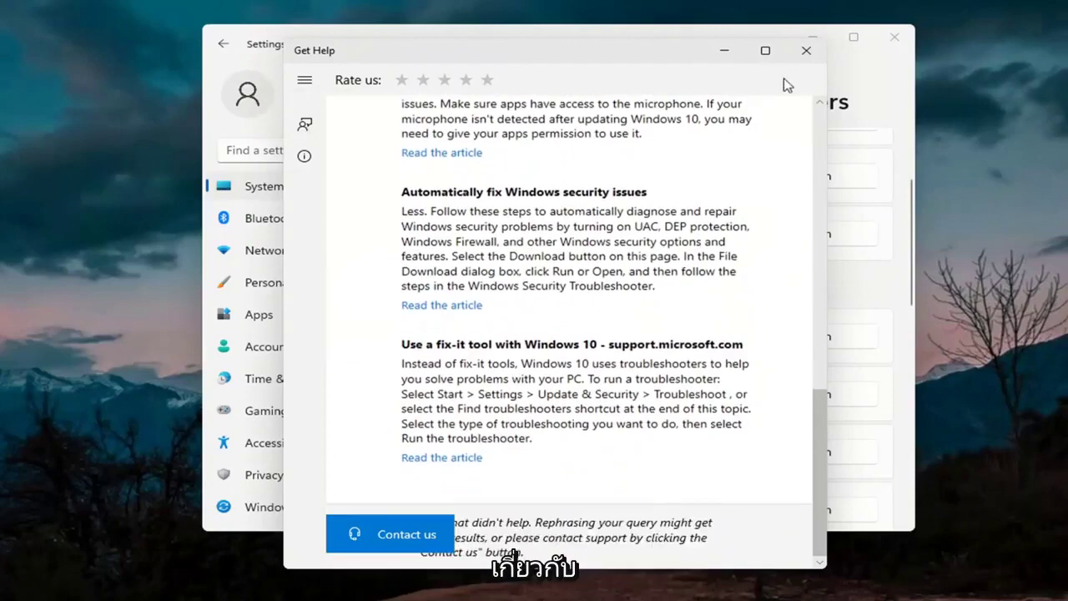
{"action": "left_click", "coordinate": [806, 50]}
{"action": "left_click", "coordinate": [894, 37]}
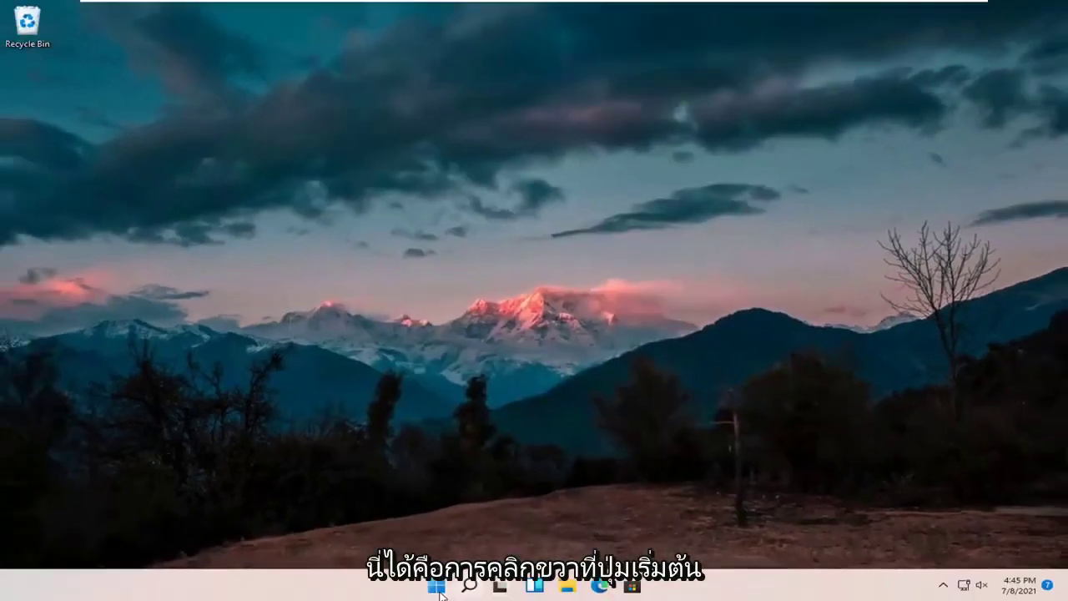
Step: Open Device Manager and reposition its window nearer the middle of the desktop
{"action": "right_click", "coordinate": [435, 586]}
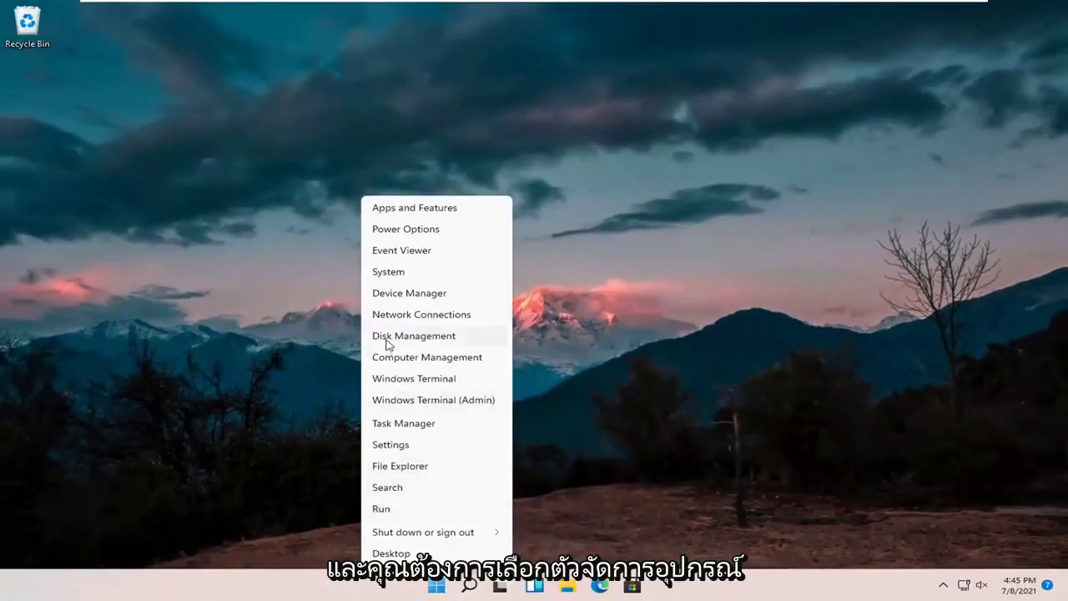
{"action": "left_click", "coordinate": [393, 295]}
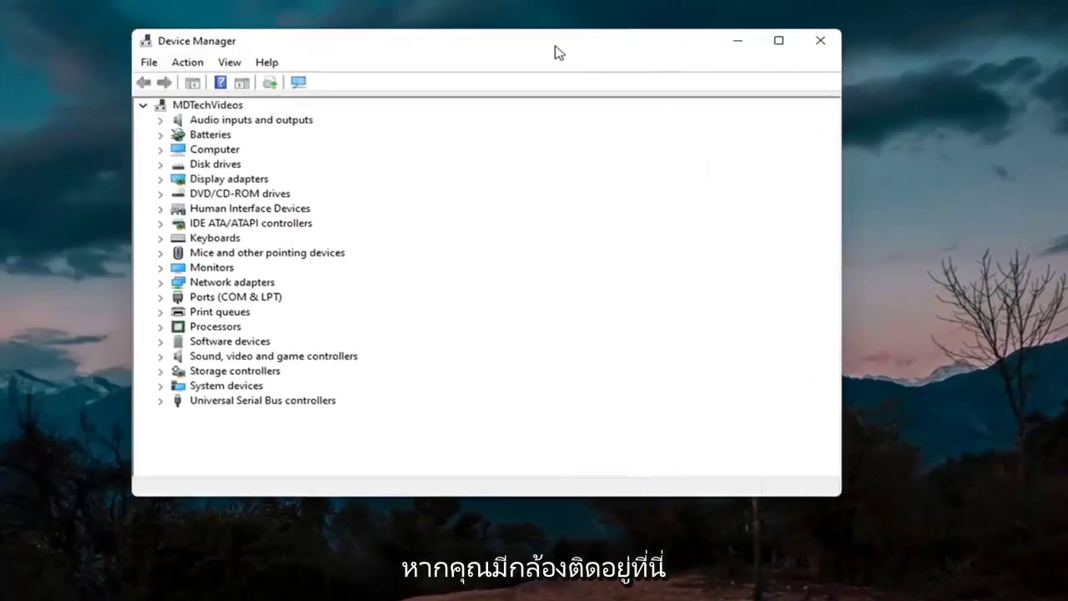
{"action": "left_click_drag", "start_coordinate": [555, 48], "coordinate": [598, 66]}
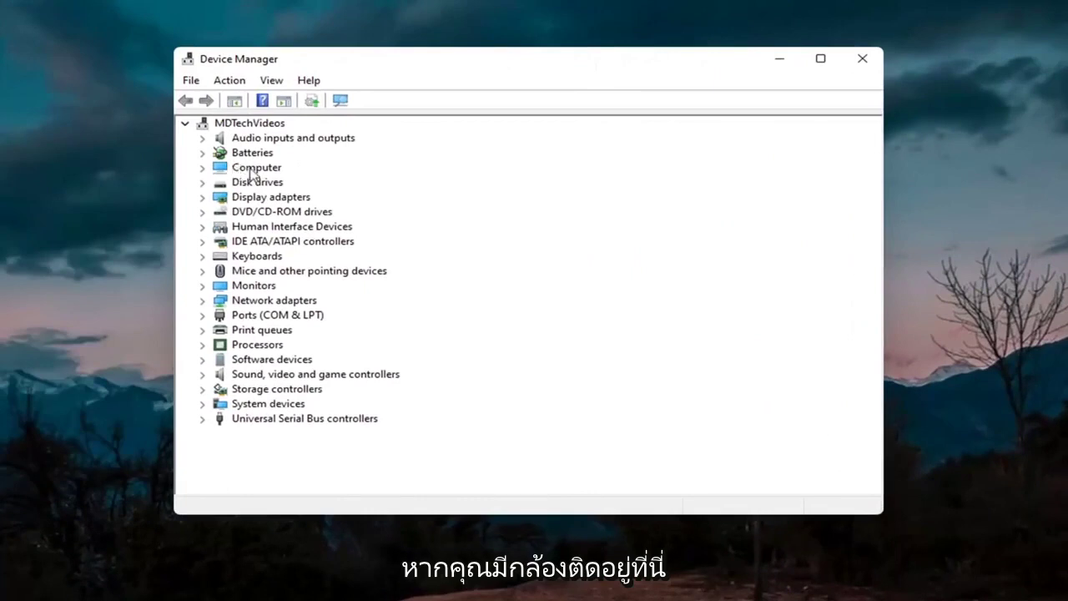
Step: Examine the driver properties of the ACPI x64-based PC device under Computer, and close the properties and Device Manager
{"action": "double_click", "coordinate": [250, 172]}
{"action": "left_click", "coordinate": [250, 184]}
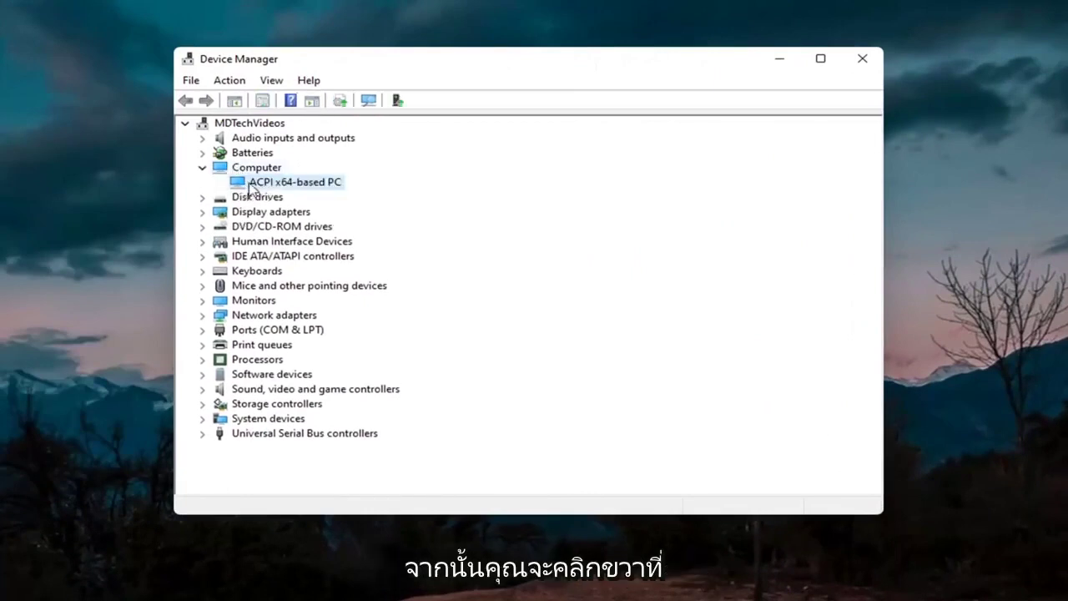
{"action": "right_click", "coordinate": [255, 183]}
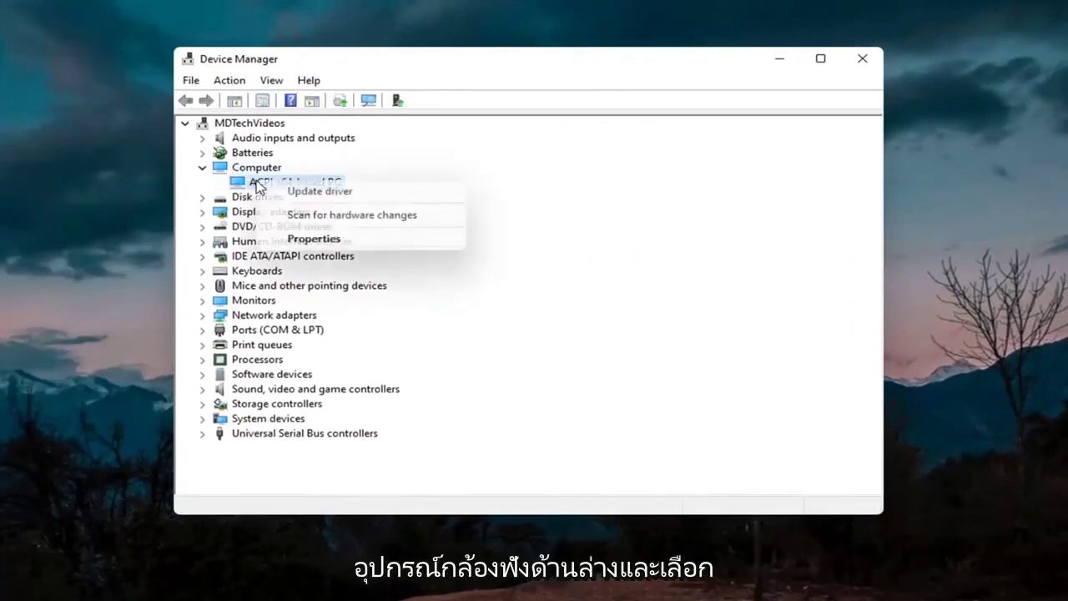
{"action": "left_click", "coordinate": [316, 239]}
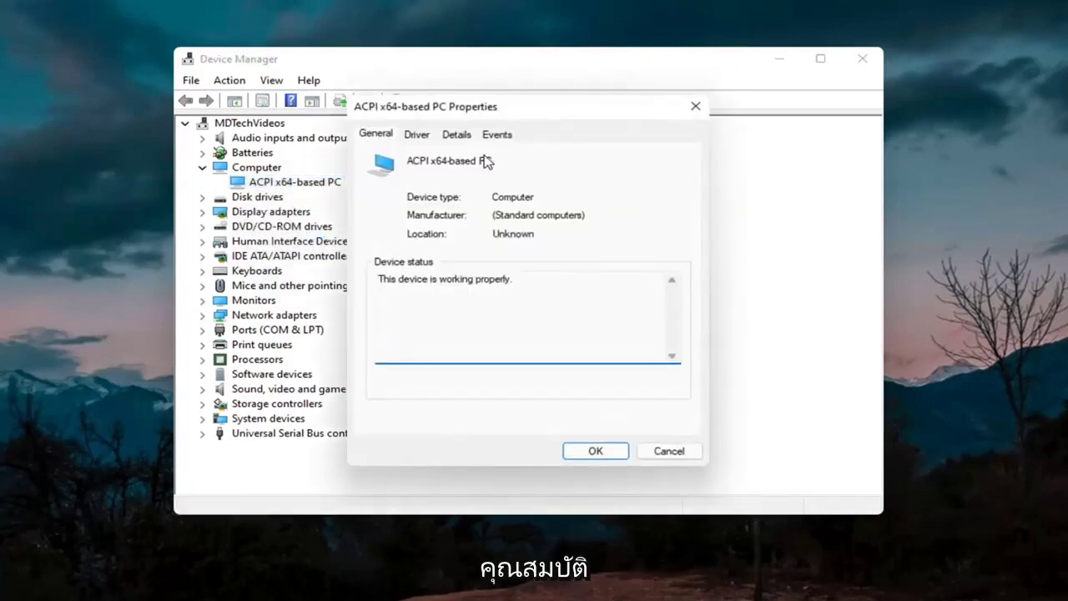
{"action": "left_click", "coordinate": [417, 135]}
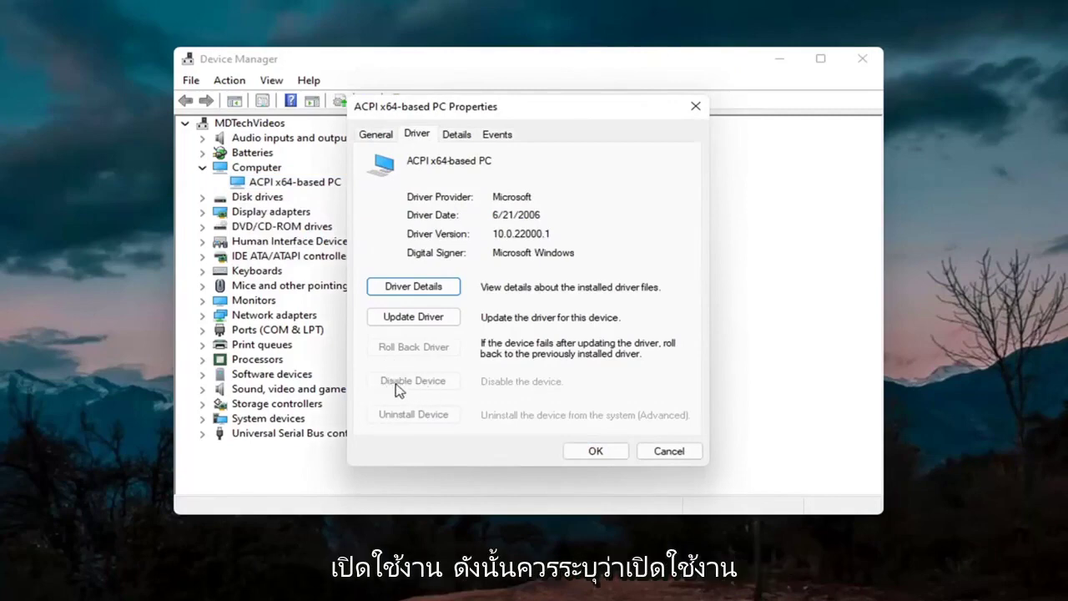
{"action": "left_click", "coordinate": [597, 451]}
{"action": "left_click", "coordinate": [862, 59]}
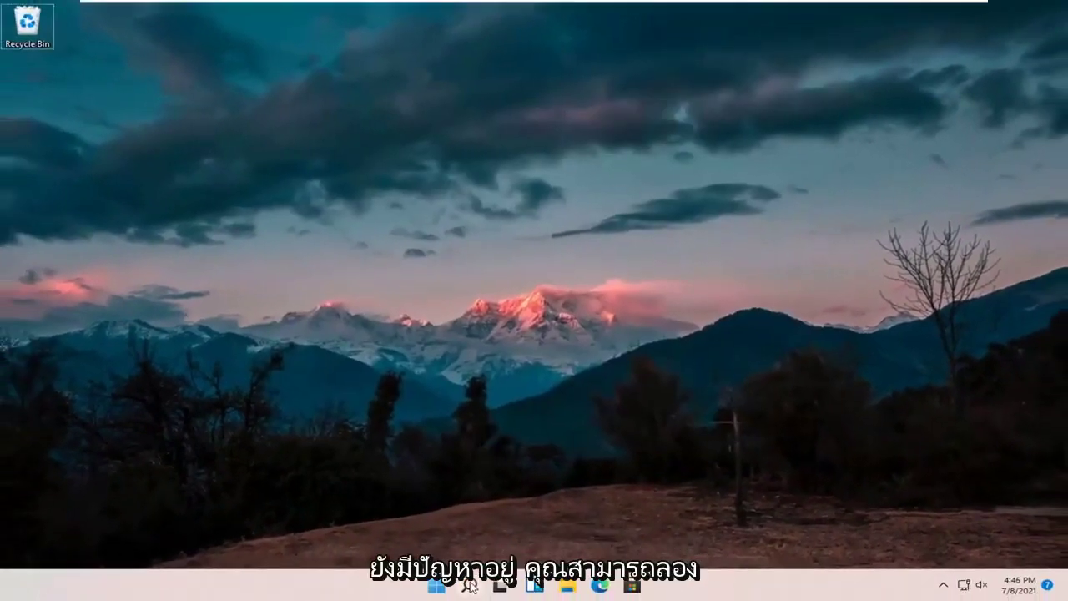
Step: Search for cmd and run Command Prompt as administrator, allowing it to make changes to the device
{"action": "left_click", "coordinate": [469, 586]}
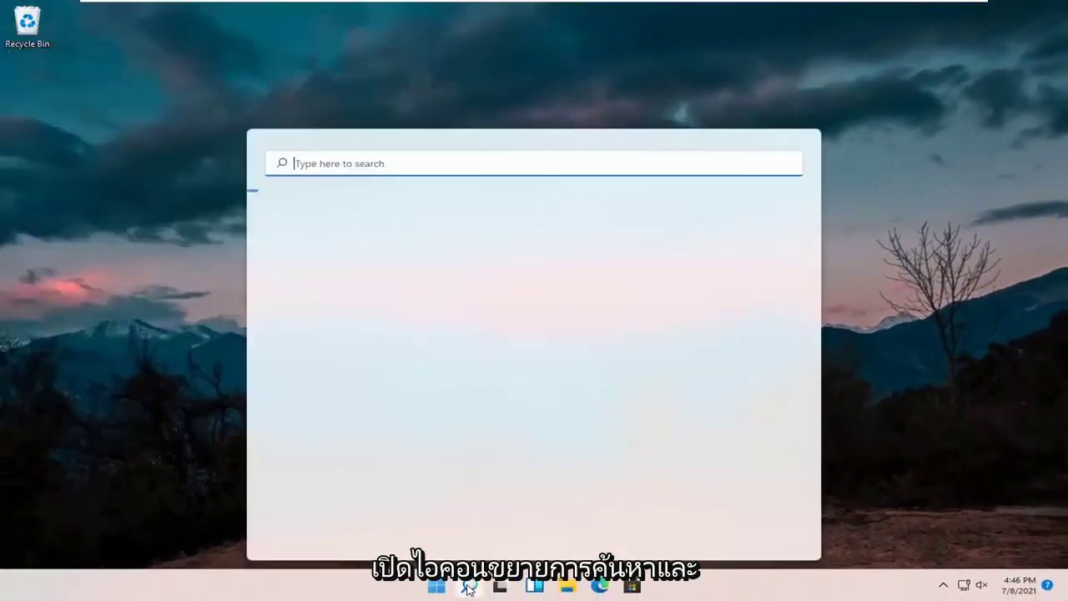
{"action": "type", "text": "cmd"}
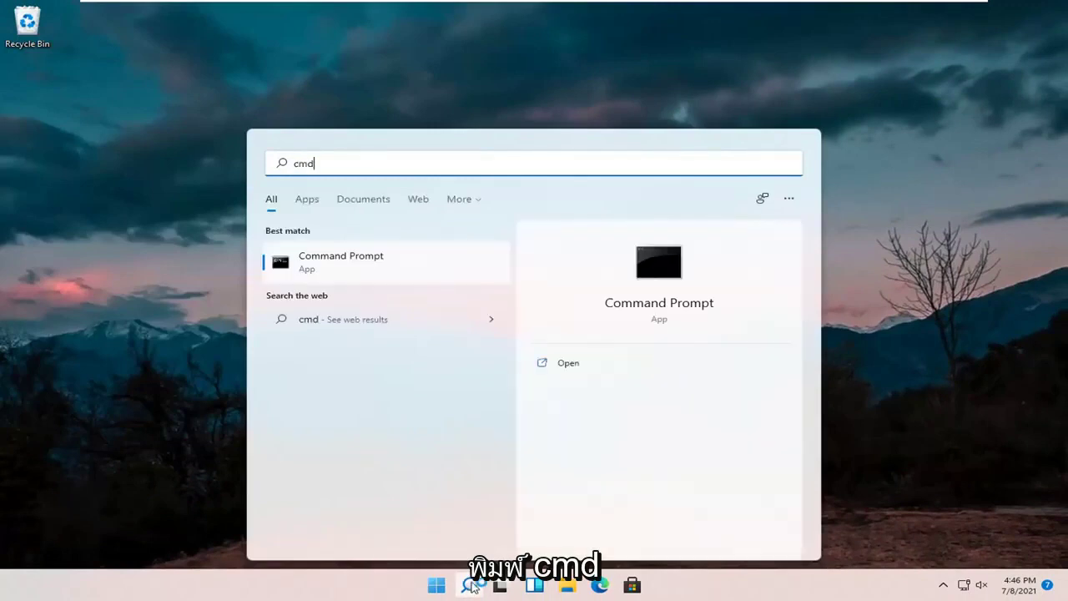
{"action": "right_click", "coordinate": [332, 261]}
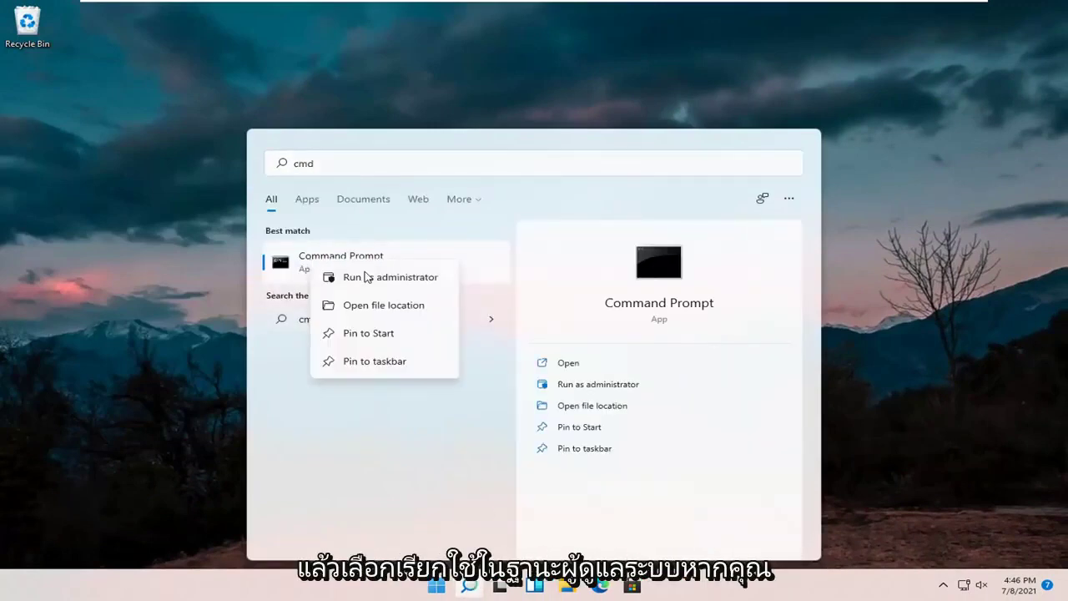
{"action": "left_click", "coordinate": [373, 278]}
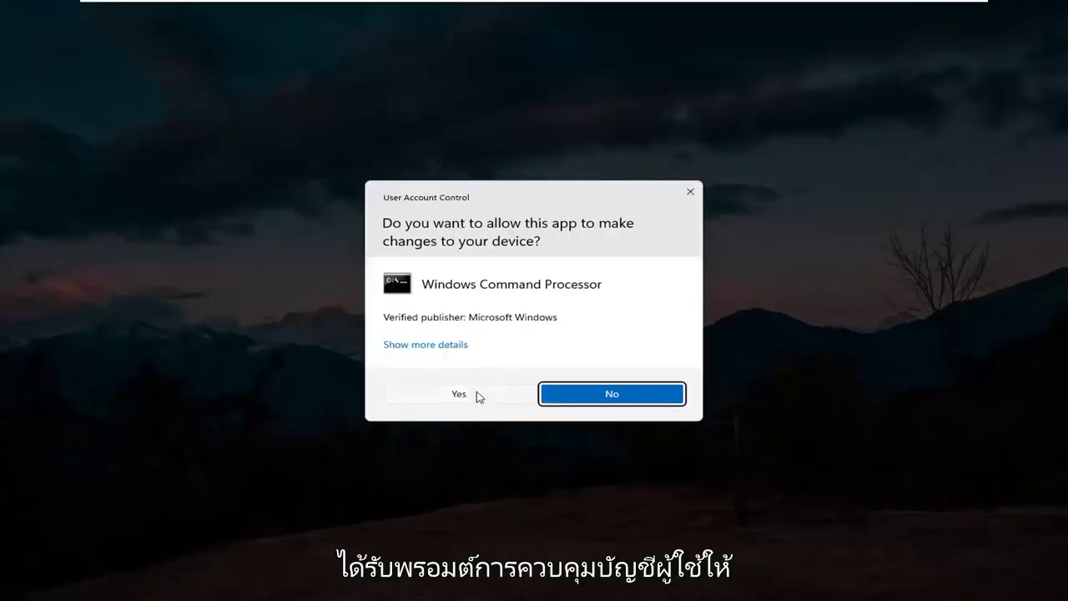
{"action": "left_click", "coordinate": [476, 395]}
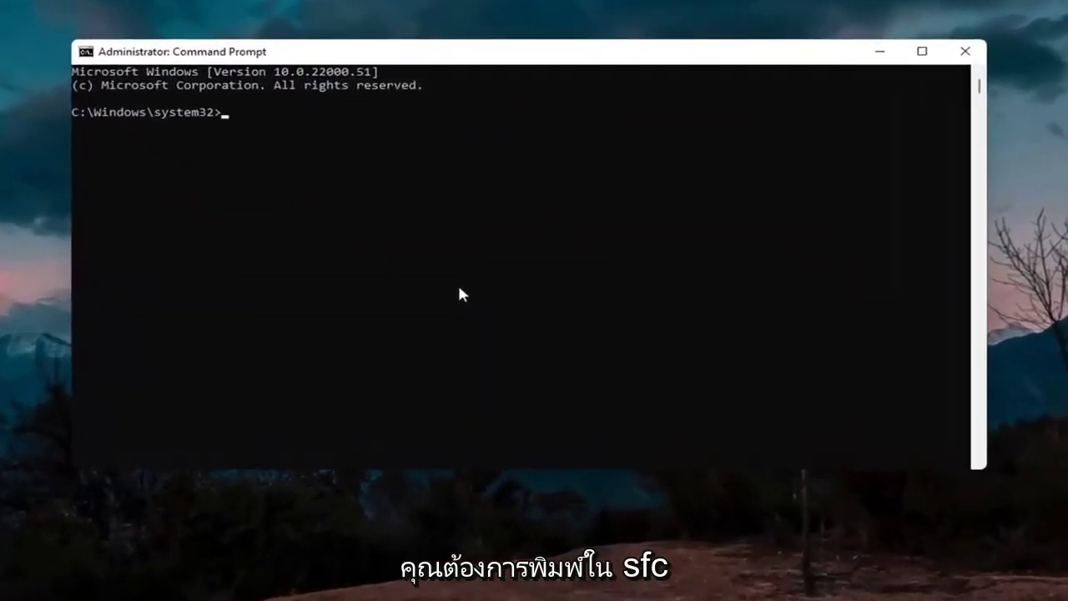
Step: Run a system file scan from the elevated prompt with the command sfc /scannow
{"action": "type", "text": "sfc "}
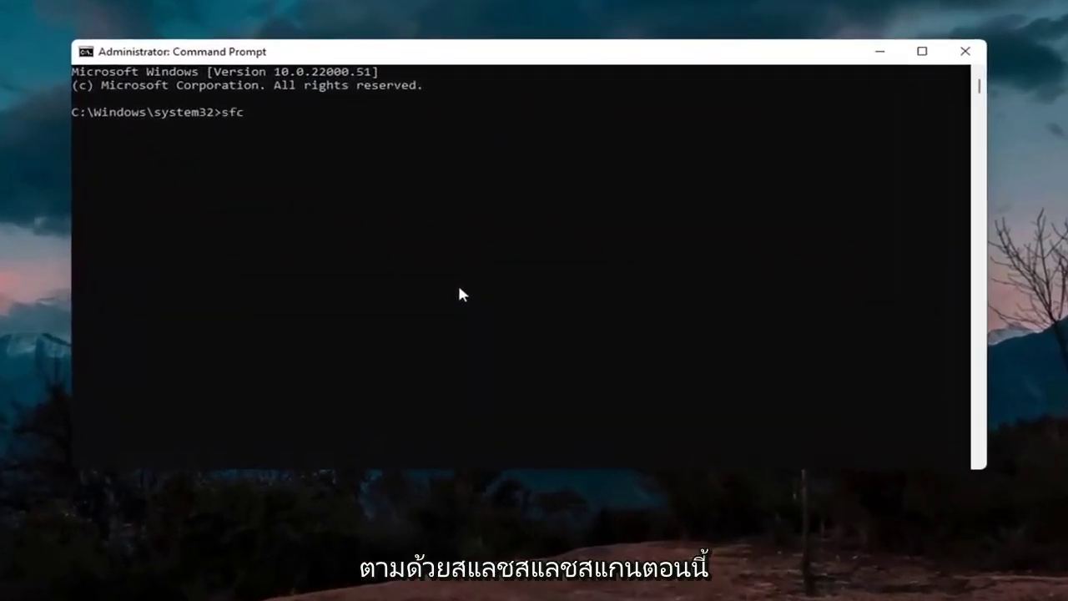
{"action": "type", "text": "/scannow"}
{"action": "key", "text": "BackSpace"}
{"action": "key", "text": "BackSpace"}
{"action": "key", "text": "BackSpace"}
{"action": "key", "text": "BackSpace"}
{"action": "type", "text": "nnow"}
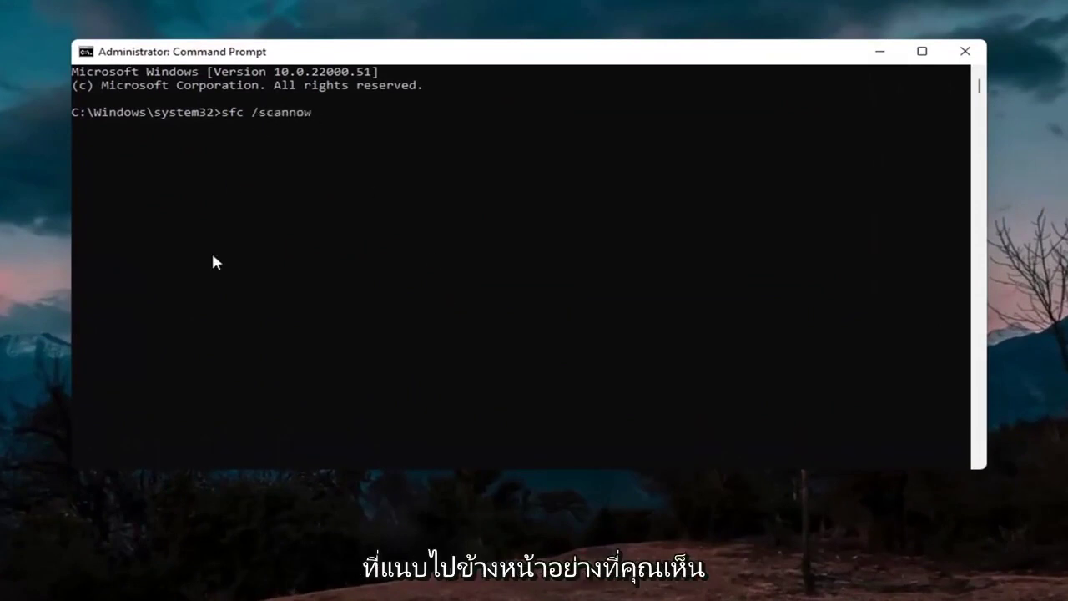
{"action": "key", "text": "Return"}
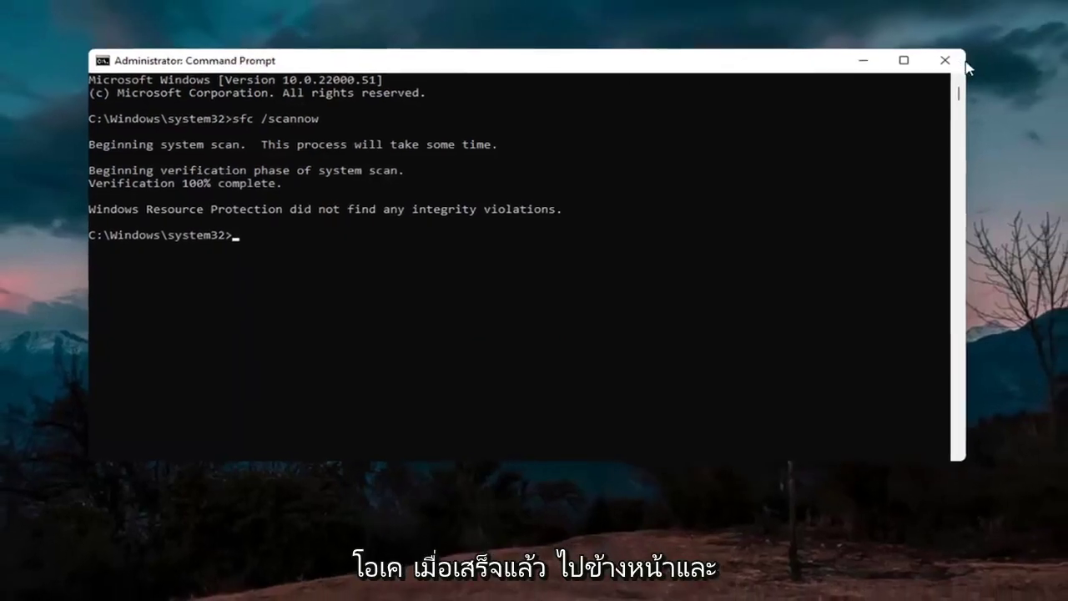
Step: Close the Command Prompt window once the scan is complete, and restart the computer
{"action": "left_click", "coordinate": [944, 60]}
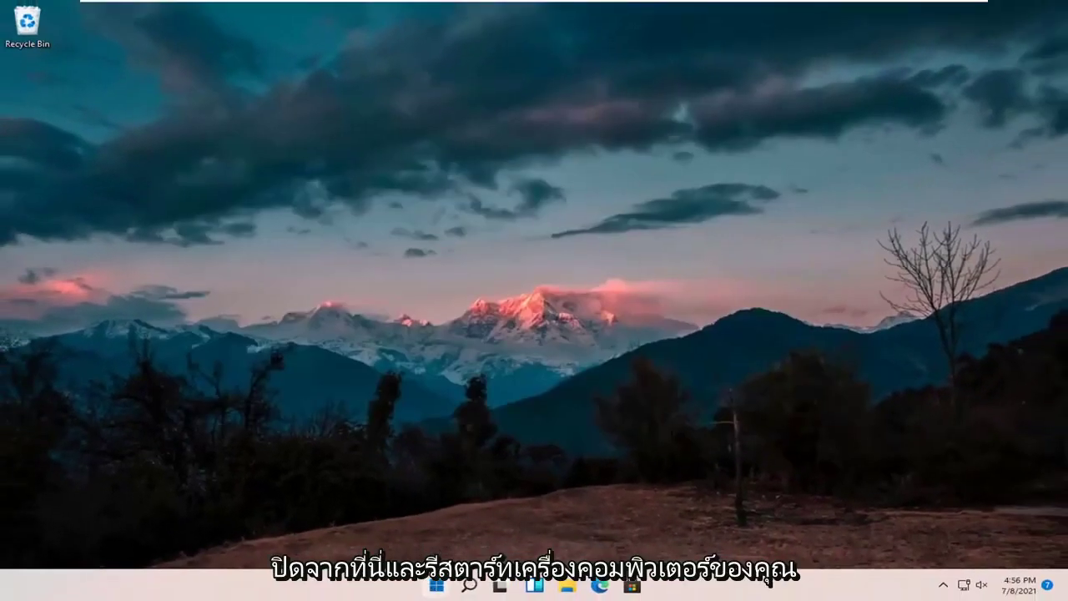
{"action": "right_click", "coordinate": [435, 584]}
{"action": "mouse_move", "coordinate": [428, 532]}
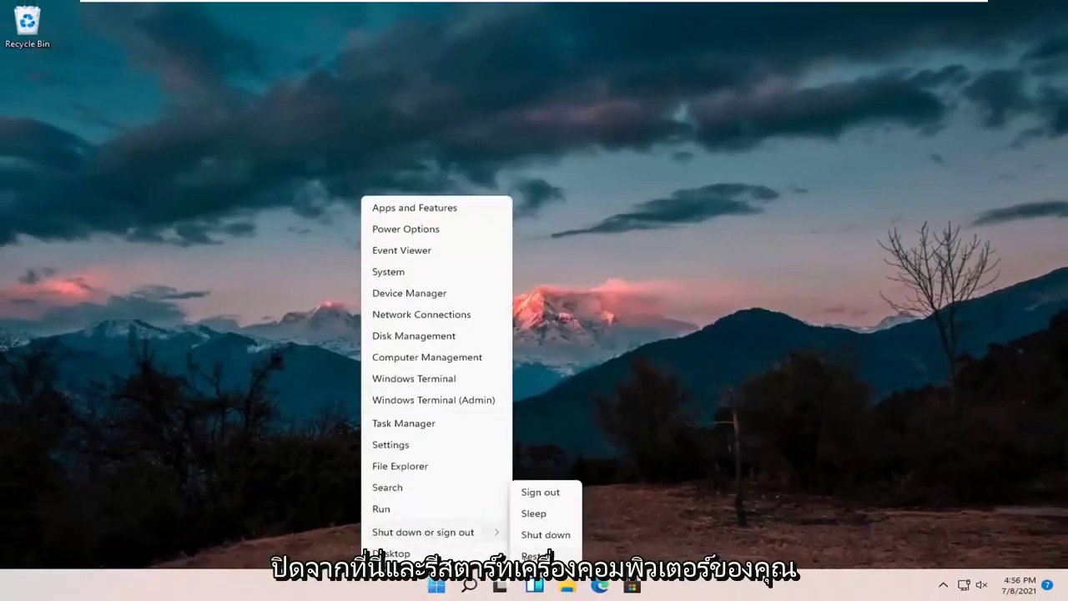
{"action": "left_click", "coordinate": [532, 556]}
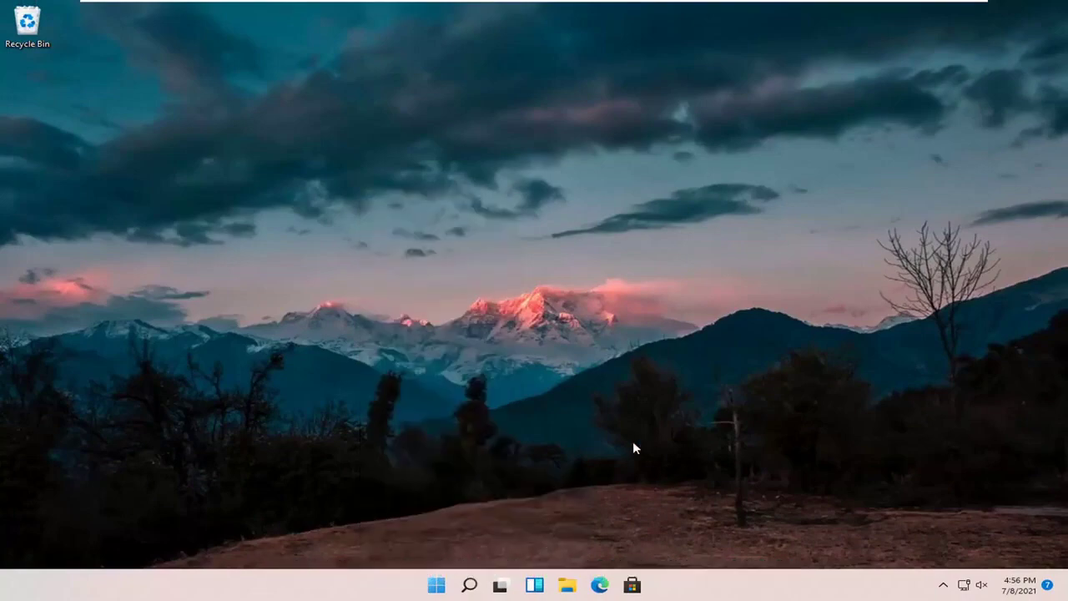